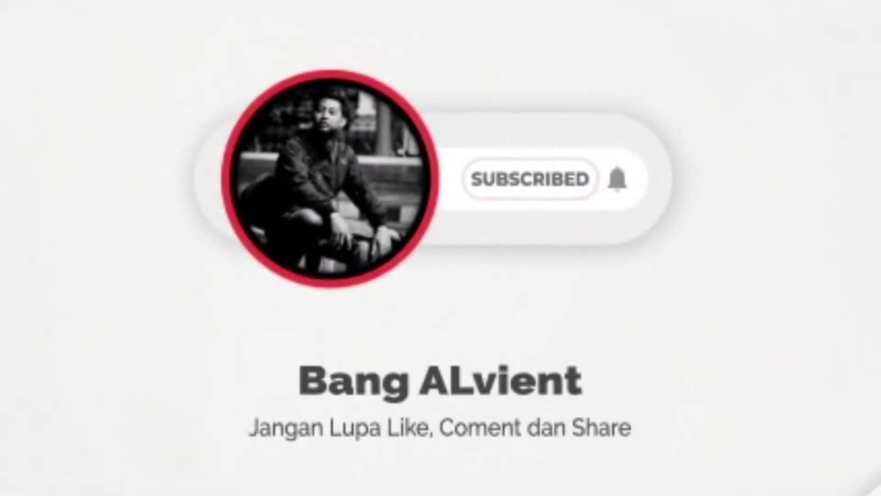
Step: Refresh the Windows desktop twice from its context menu
right_click(407, 157)
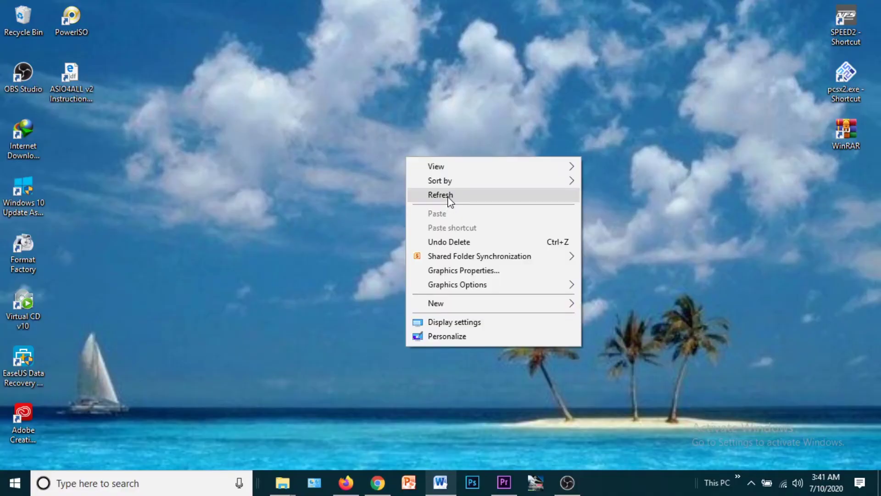
click(449, 196)
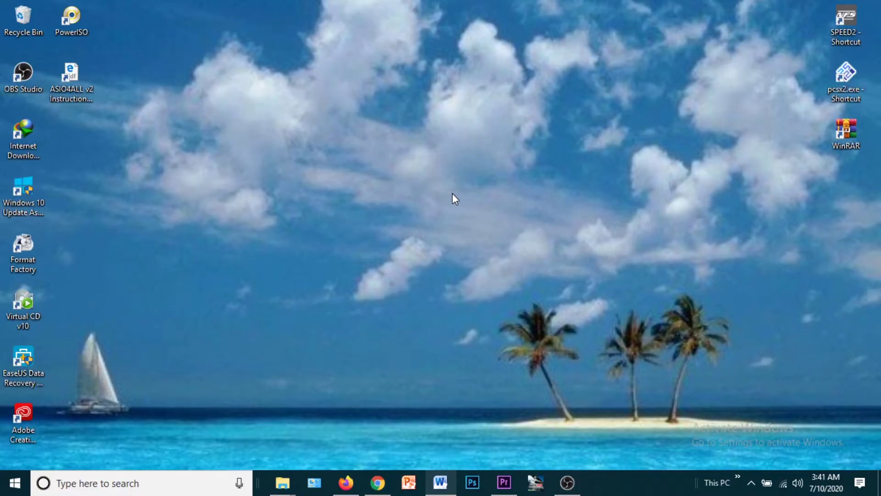
right_click(453, 198)
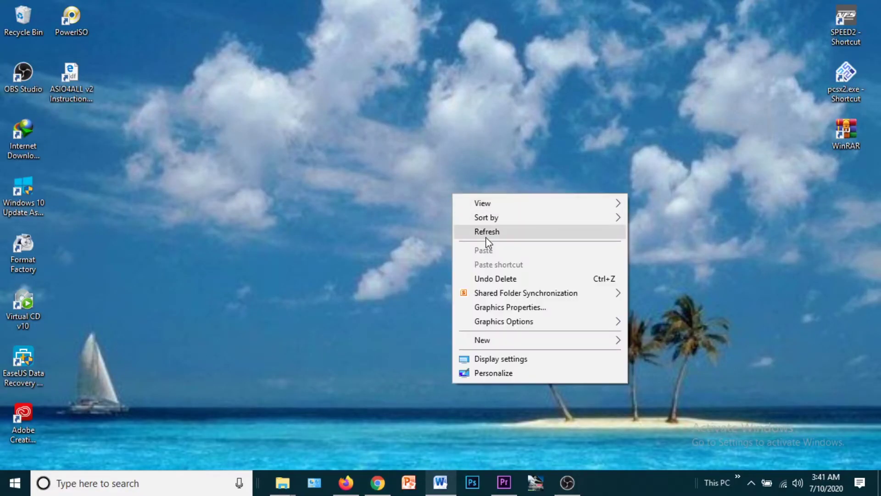
click(486, 231)
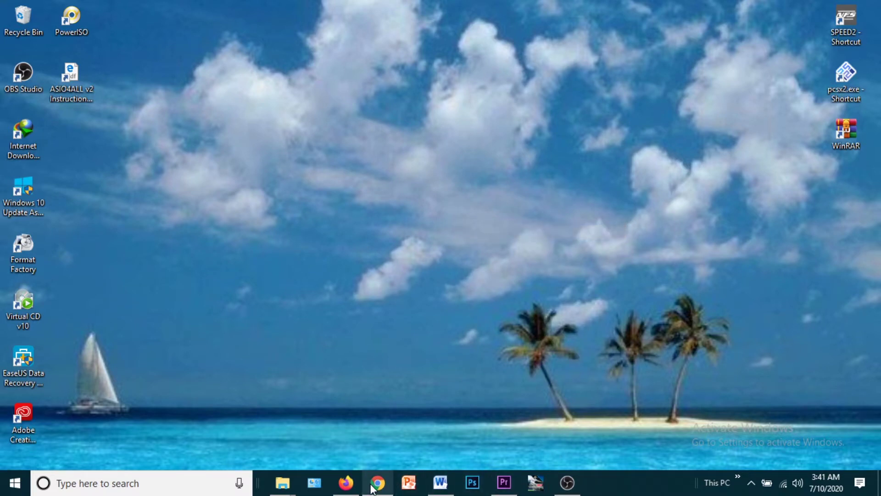
Step: In Google Drive's CINEMATIC LUTH PART 2 folder, download Cine-11-debarup.cube
click(346, 482)
scroll(346, 196, down, 1)
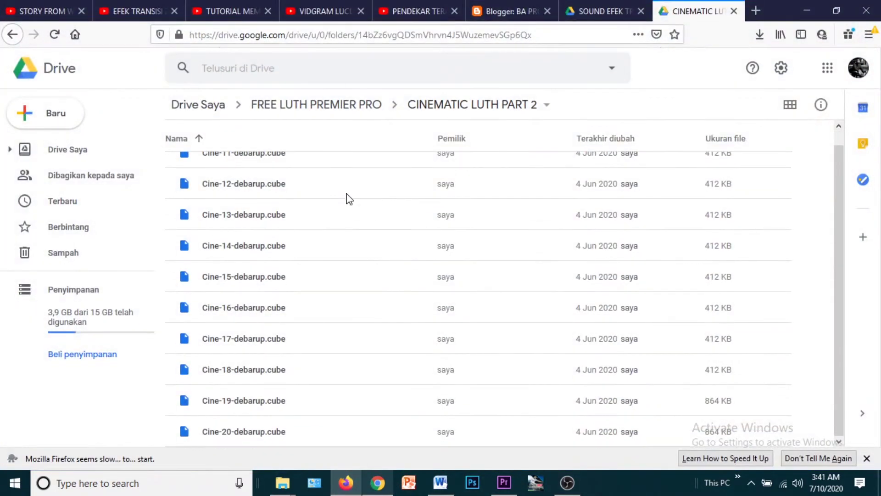
scroll(346, 197, up, 1)
scroll(292, 192, down, 1)
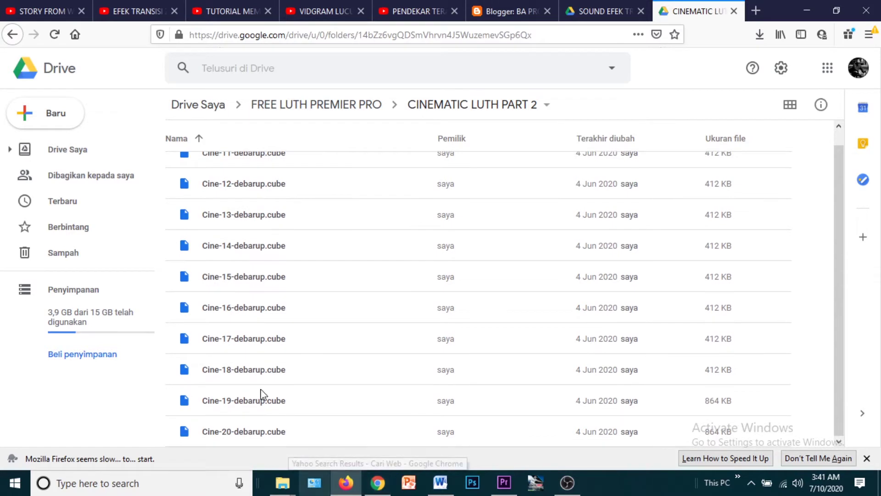
scroll(257, 206, up, 1)
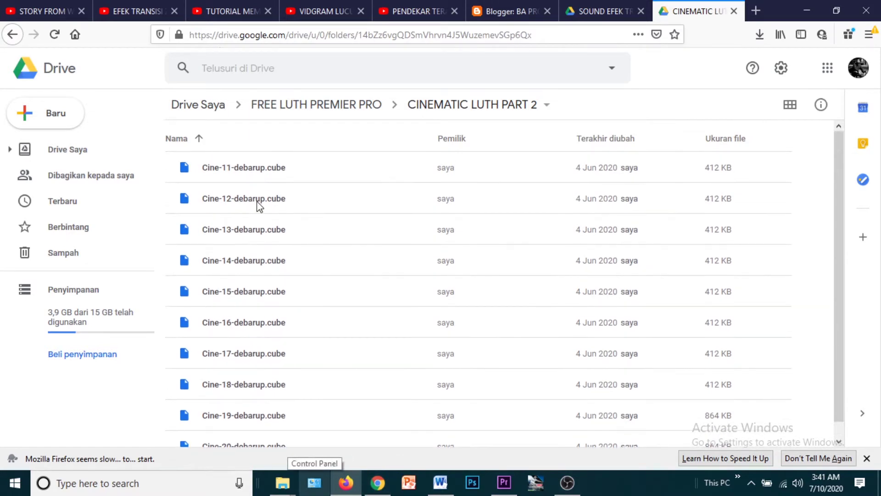
right_click(234, 170)
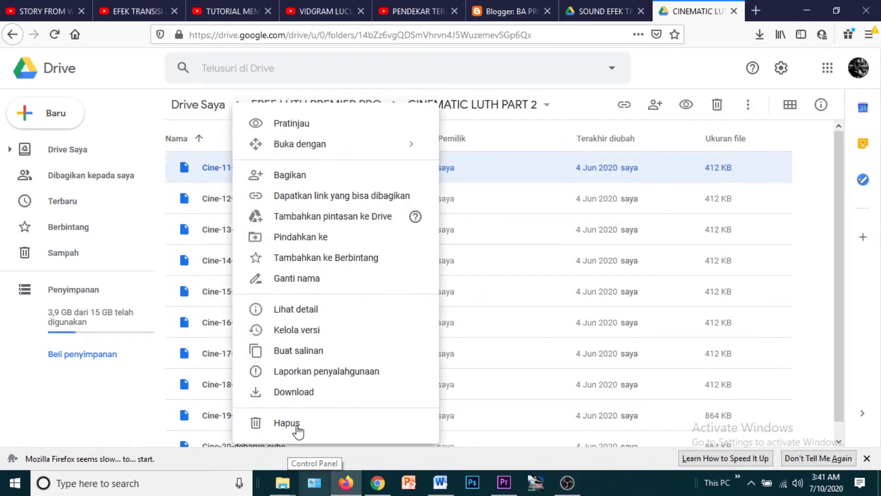
click(302, 395)
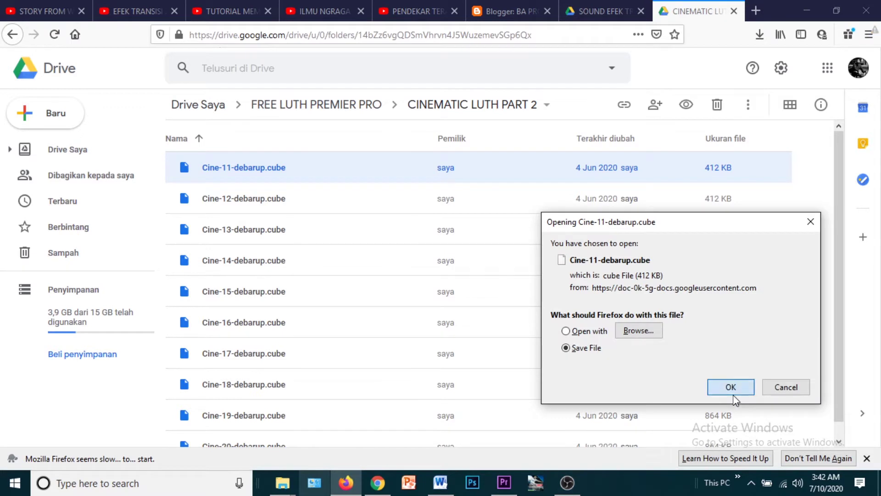
click(730, 387)
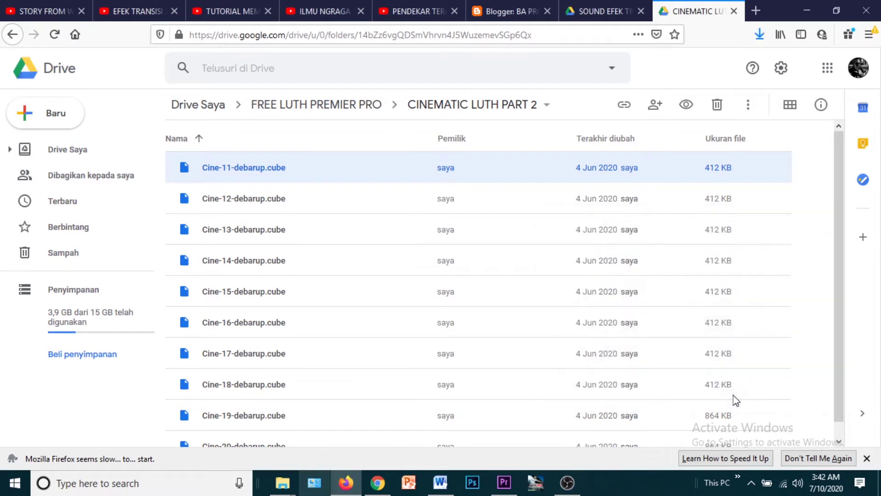
Step: Download Cine-12-debarup.cube from the same Drive folder
right_click(251, 203)
click(331, 392)
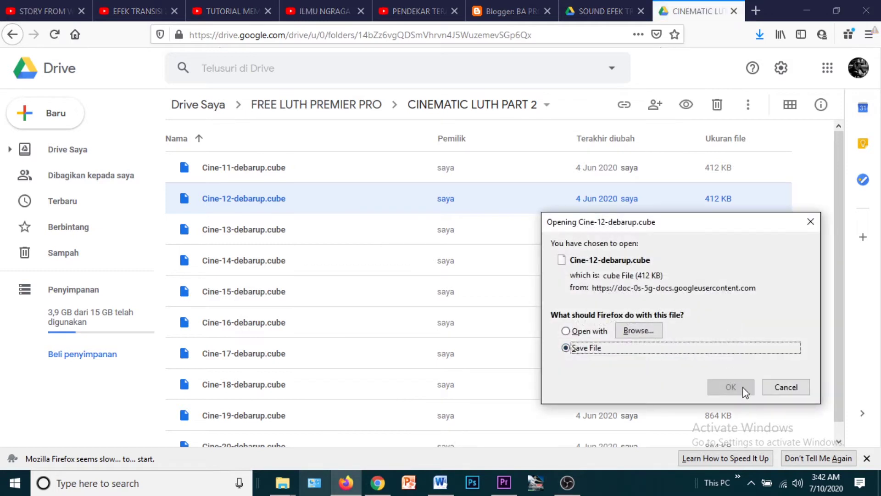
click(744, 389)
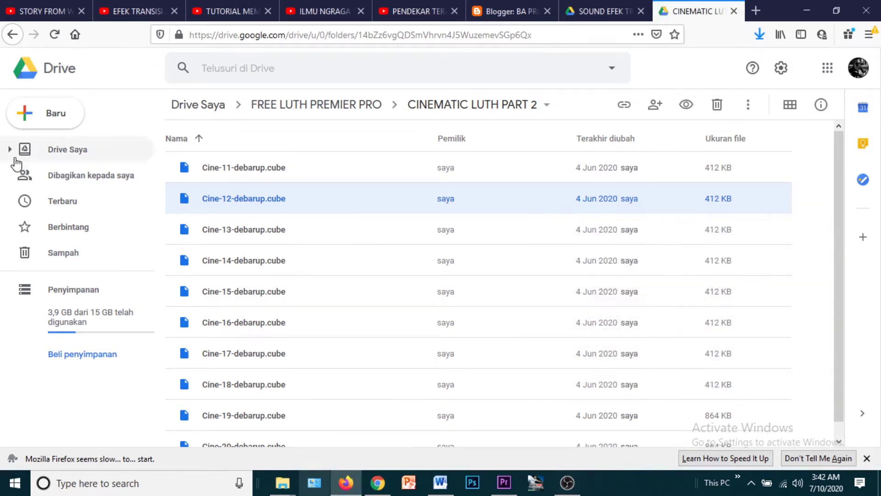
Step: Download Cine-13-debarup.cube, then open its containing folder from Firefox's downloads list
right_click(244, 234)
click(315, 391)
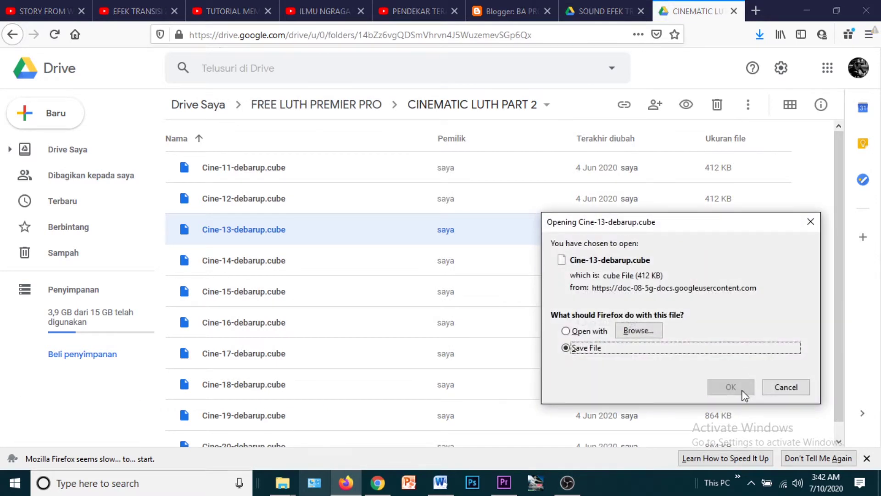
click(743, 390)
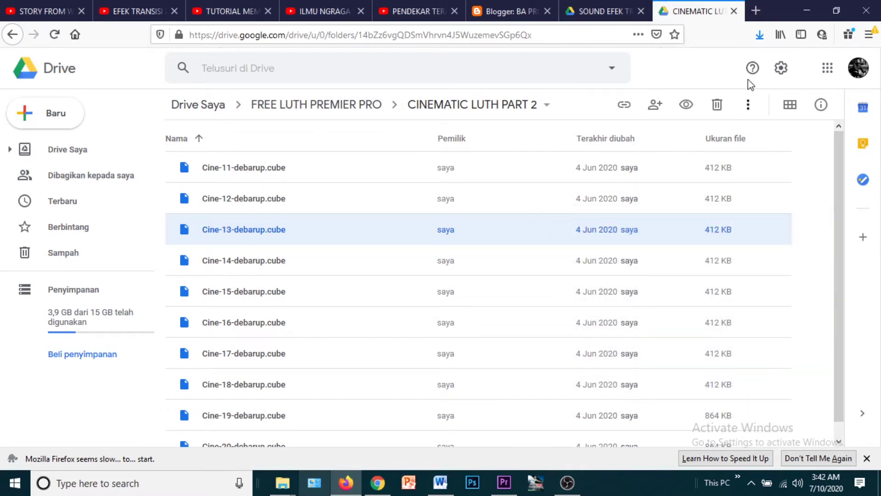
click(763, 39)
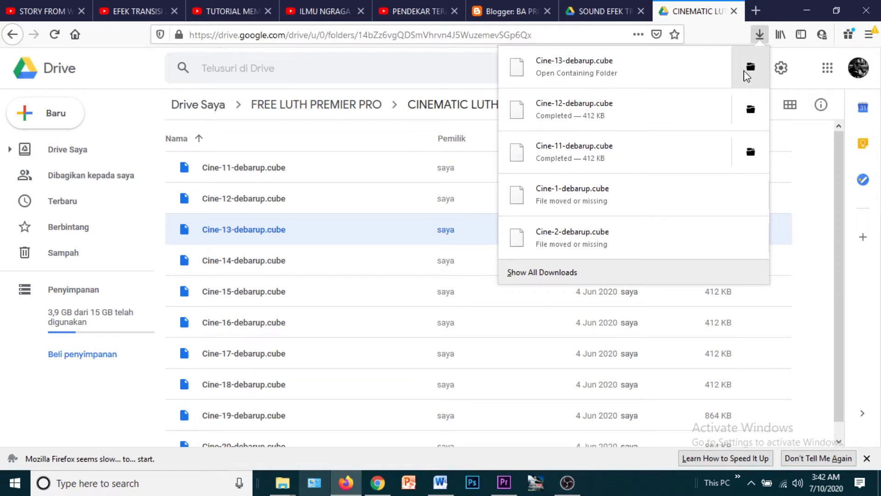
click(744, 72)
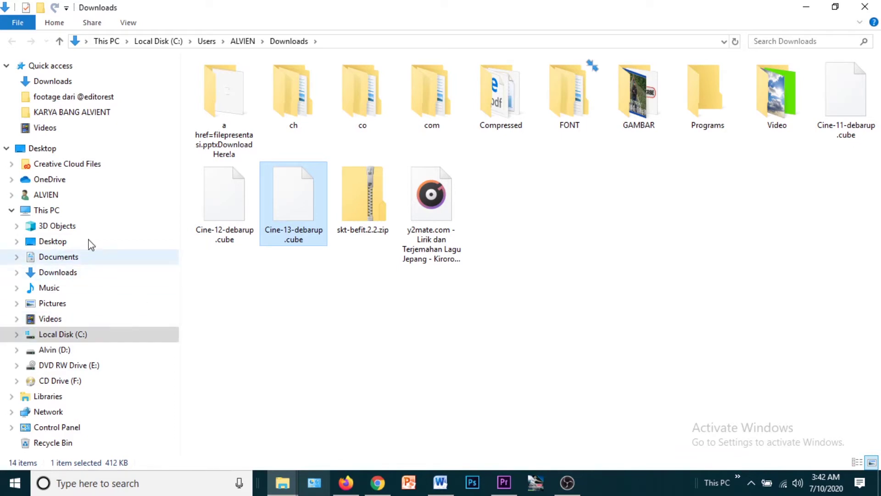
Step: Minimize the Downloads folder and Firefox so the desktop is visible
click(807, 7)
click(807, 7)
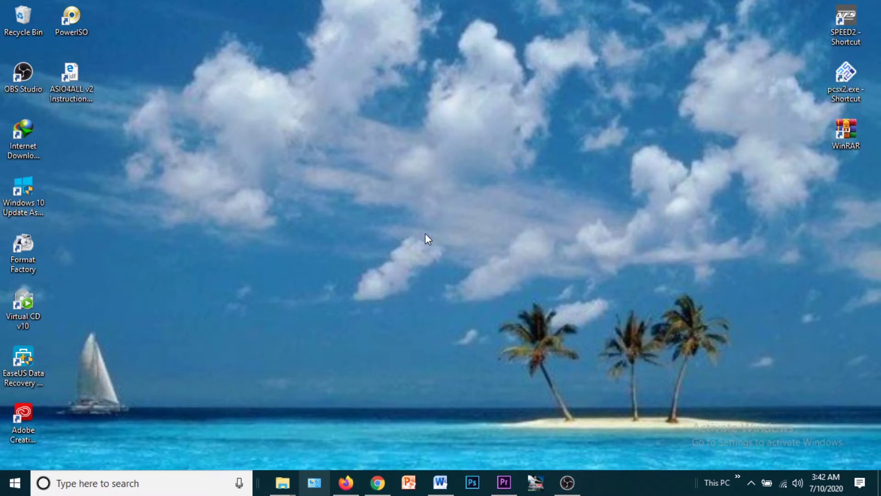
Step: Bring Premiere Pro forward, set the playhead to 01;19, and switch to the Selection tool
click(506, 489)
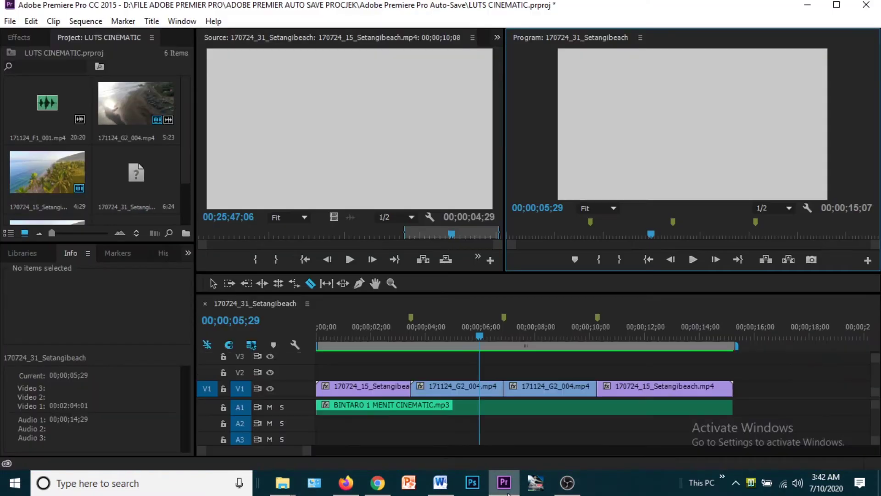
click(433, 335)
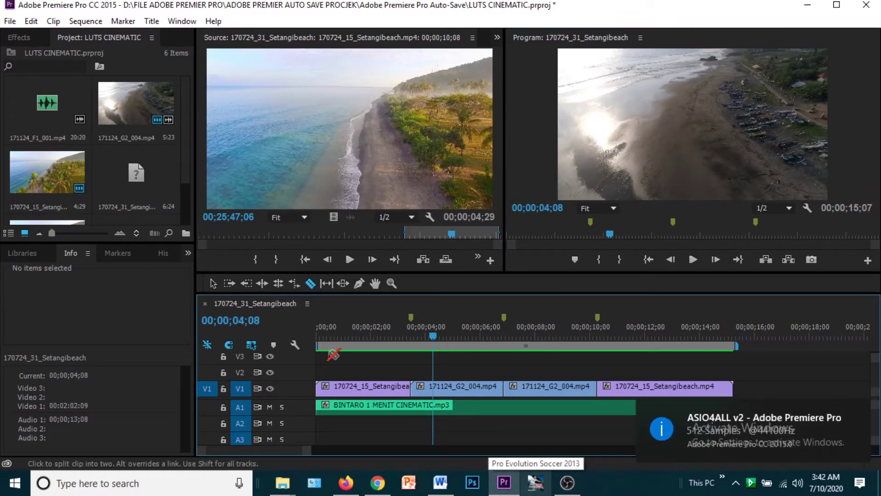
click(361, 337)
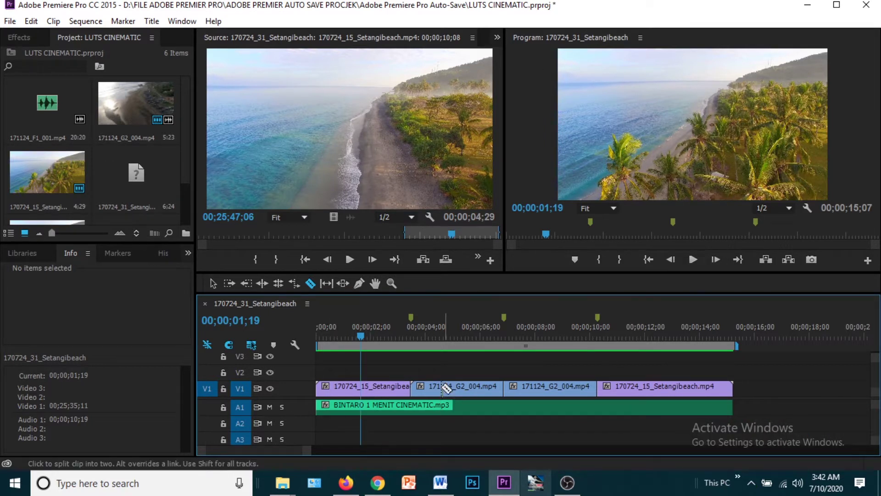
click(211, 284)
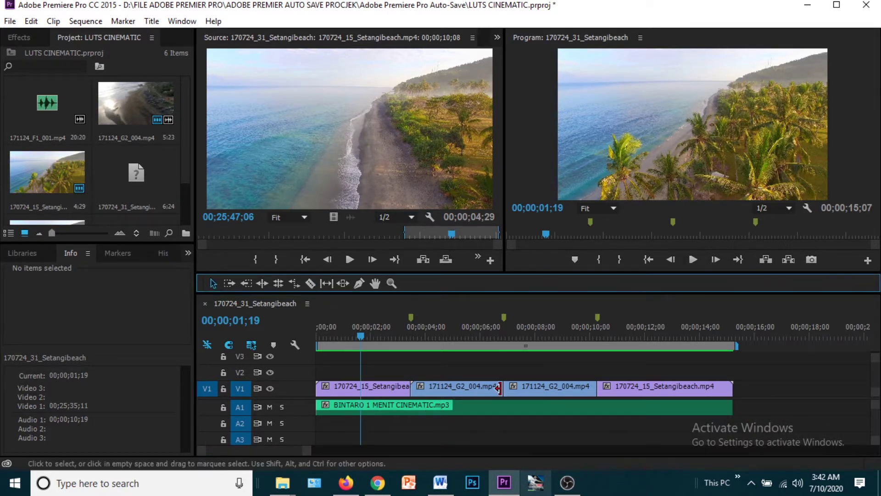
Step: Scrub through the four beach clips, return to 00;00, and show the Effects panel
drag(422, 328, 387, 334)
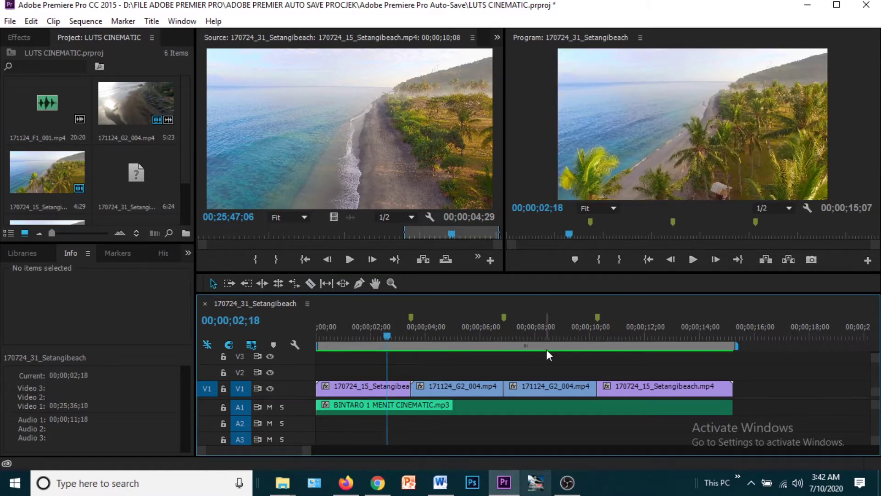
drag(522, 333, 357, 332)
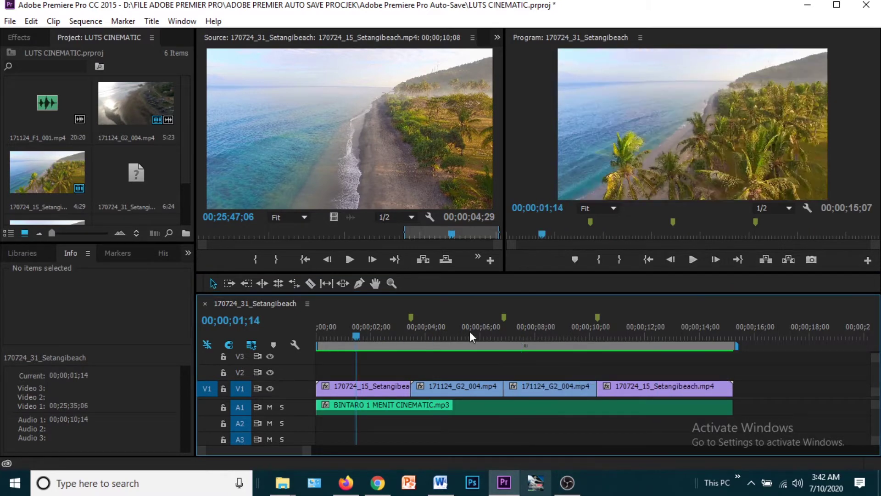
drag(468, 333, 669, 336)
click(545, 332)
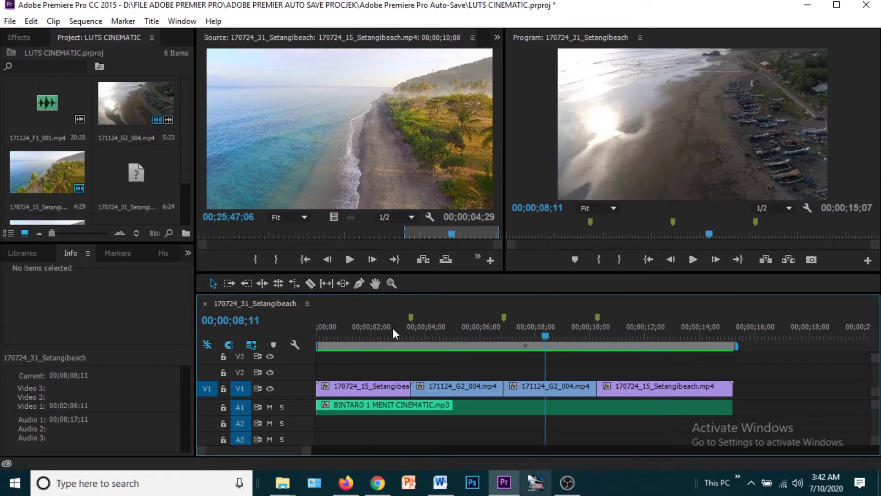
drag(433, 335, 354, 334)
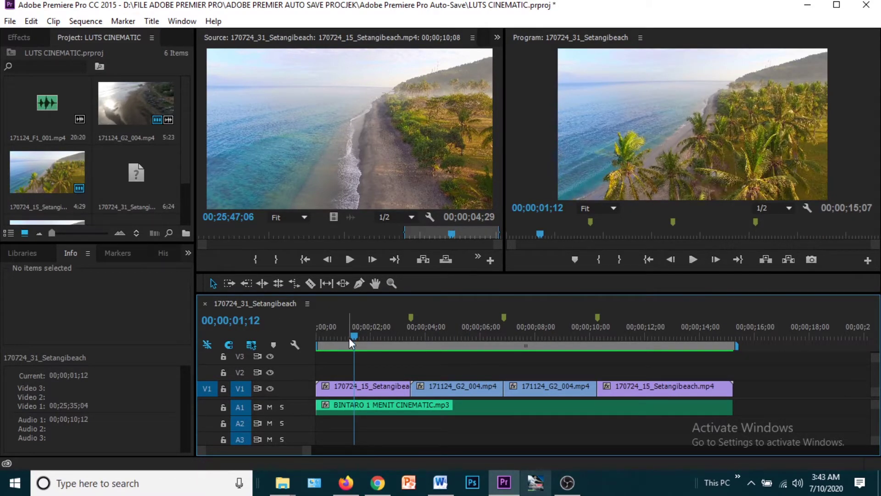
drag(352, 337, 302, 335)
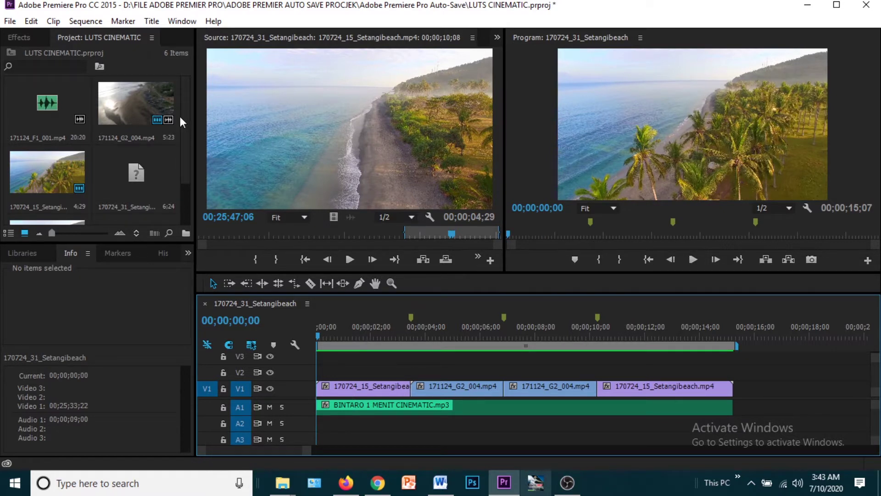
click(19, 37)
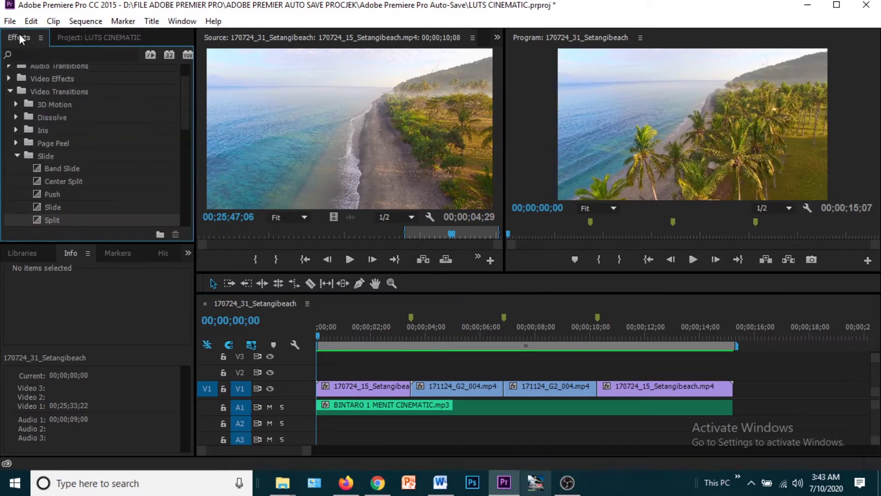
Step: Search effects for 'LUME' and drag Lumetri Color onto the beach clips on V1
click(107, 51)
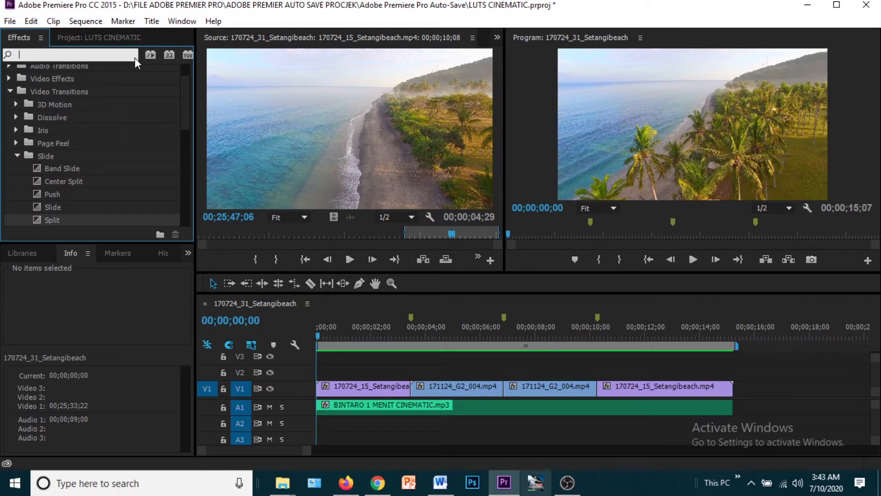
text(LUME)
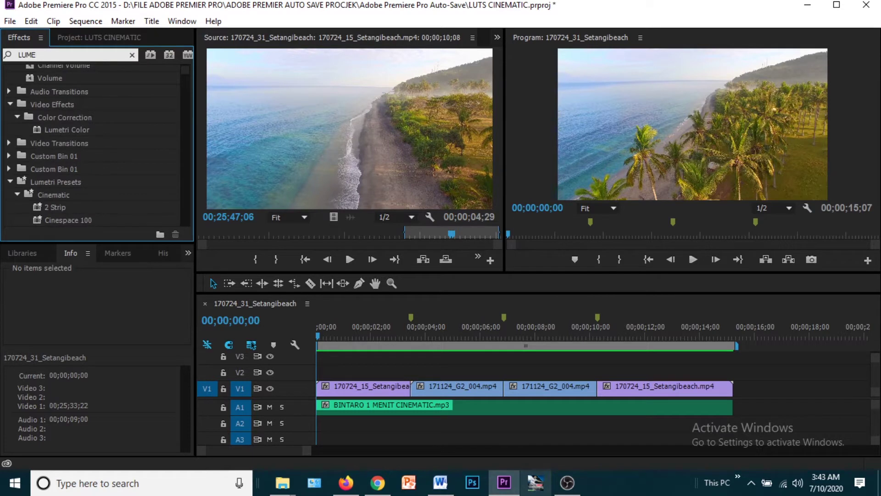
click(76, 130)
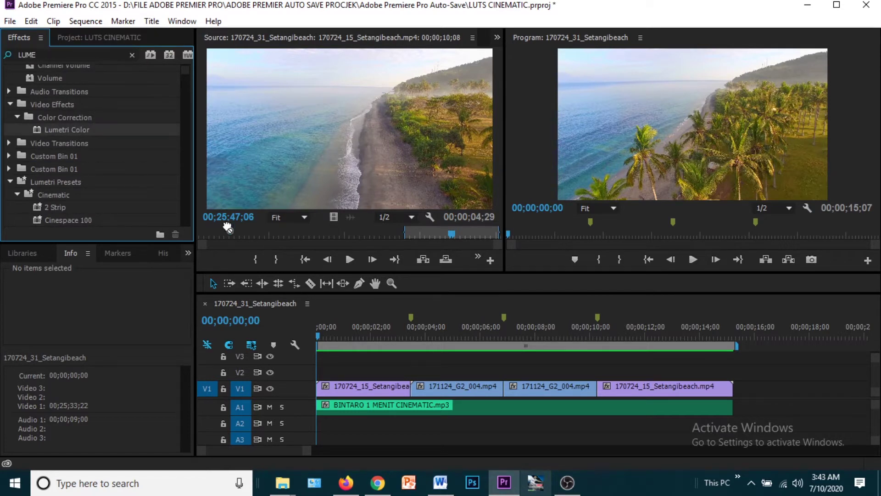
drag(343, 389, 344, 393)
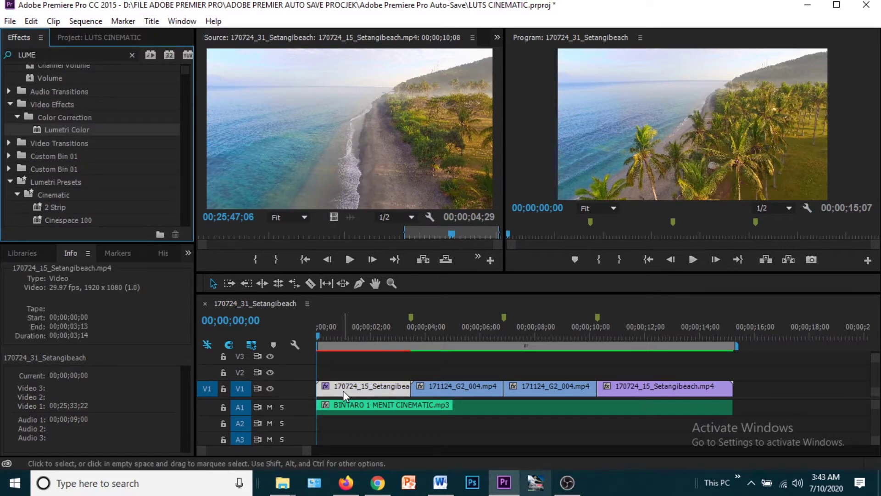
drag(64, 128, 463, 401)
mouse_move(625, 369)
mouse_down()
mouse_move(595, 400)
mouse_move(587, 391)
mouse_move(636, 384)
mouse_up()
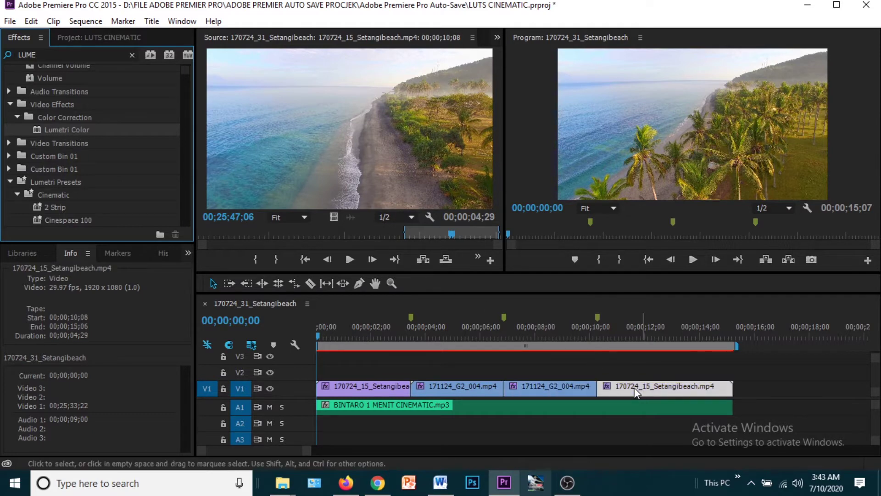
Step: Load Cine-11-debarup.cube as the first clip's Lumetri Basic Correction input LUT, then select the third clip
double_click(366, 389)
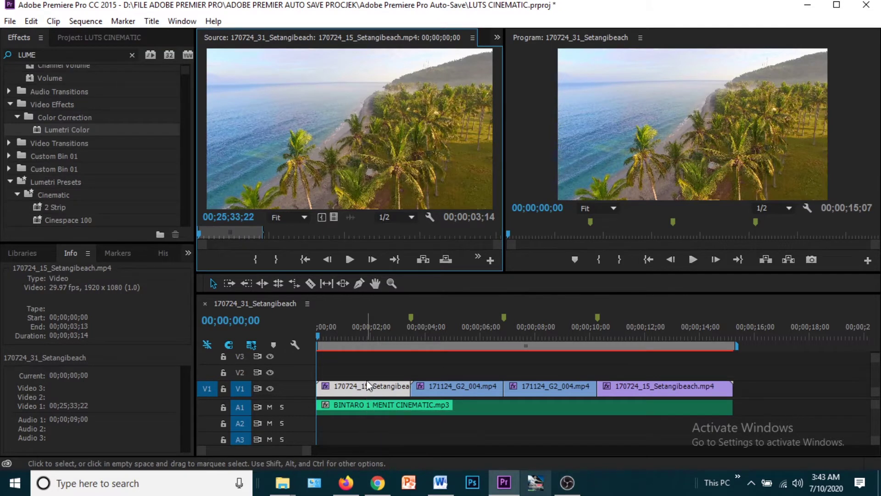
click(494, 37)
click(508, 54)
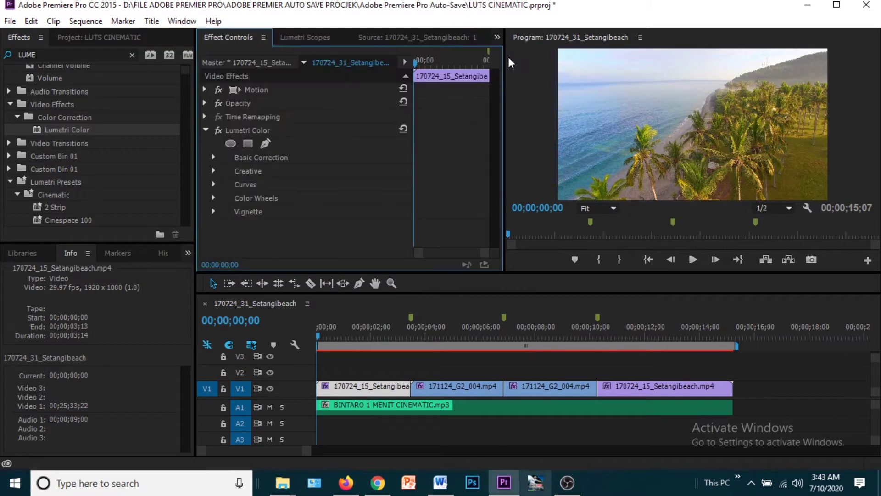
click(216, 161)
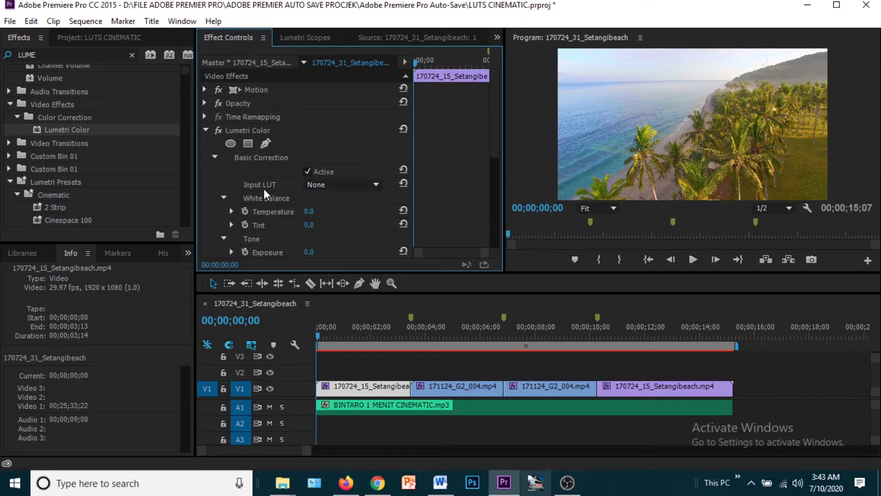
click(368, 185)
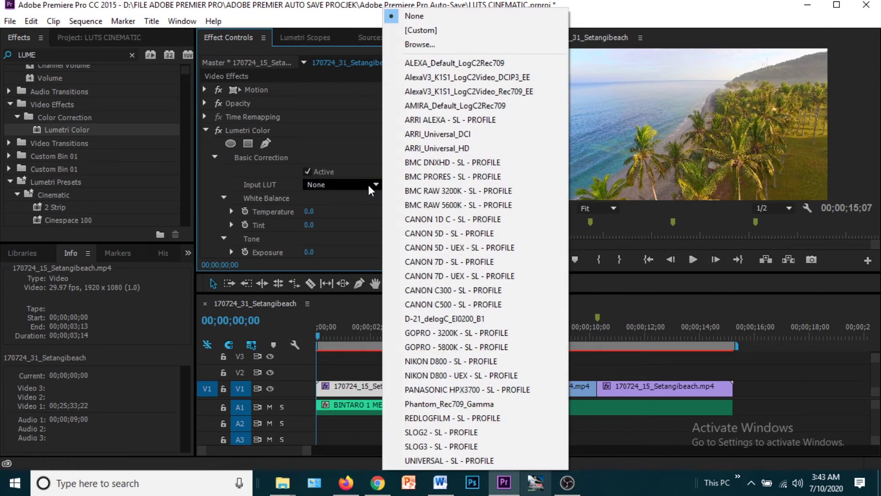
click(433, 42)
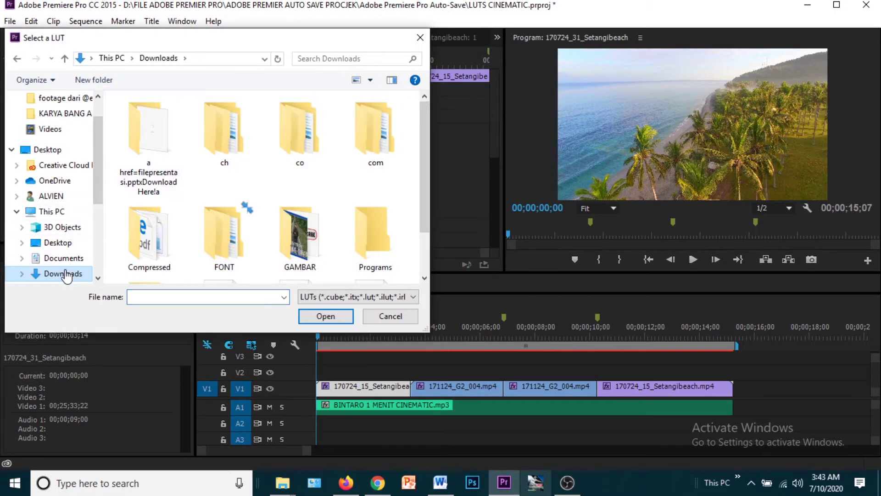
scroll(420, 146, down, 2)
click(235, 258)
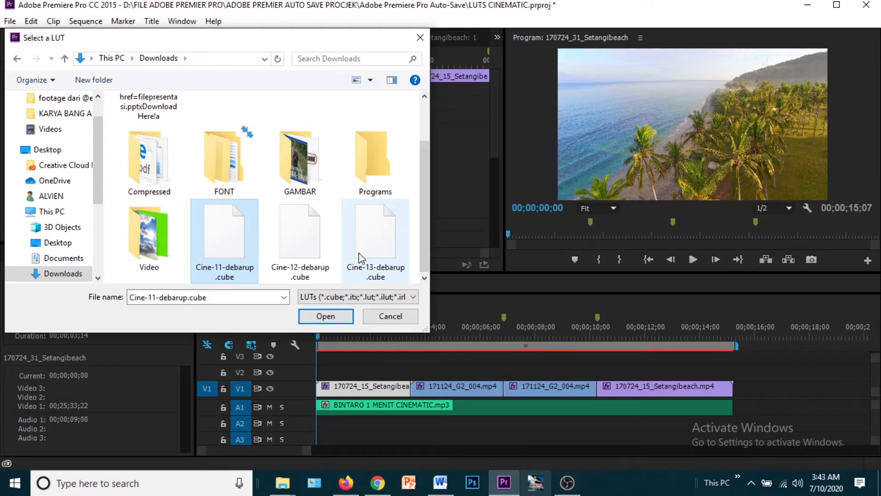
click(327, 316)
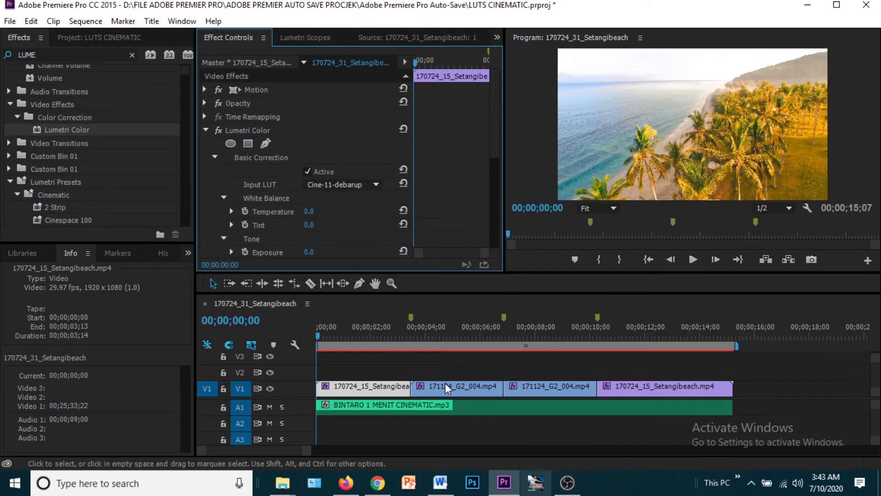
click(445, 383)
click(563, 386)
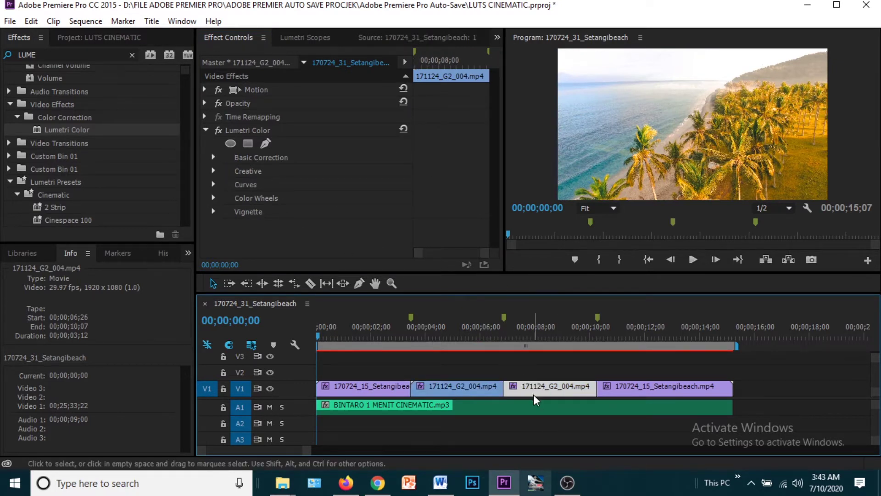
Step: Set the third clip's Lumetri input LUT to Cine-12-debarup.cube
click(213, 157)
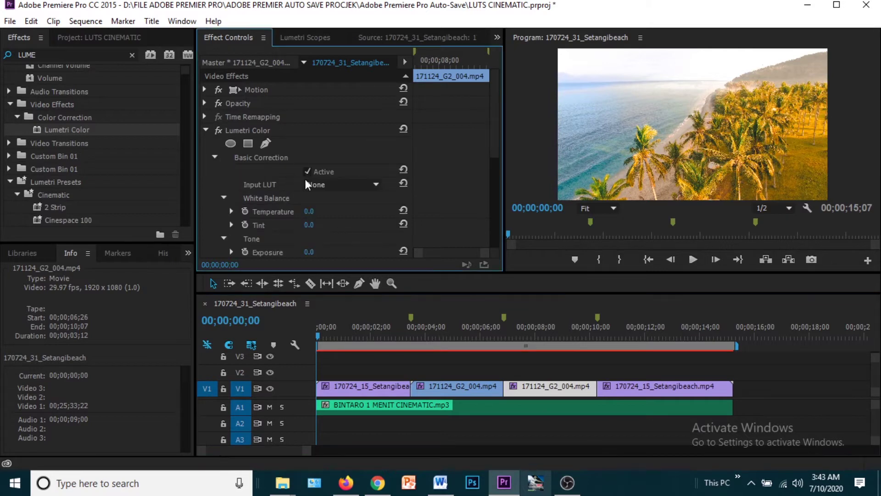
click(349, 190)
click(494, 41)
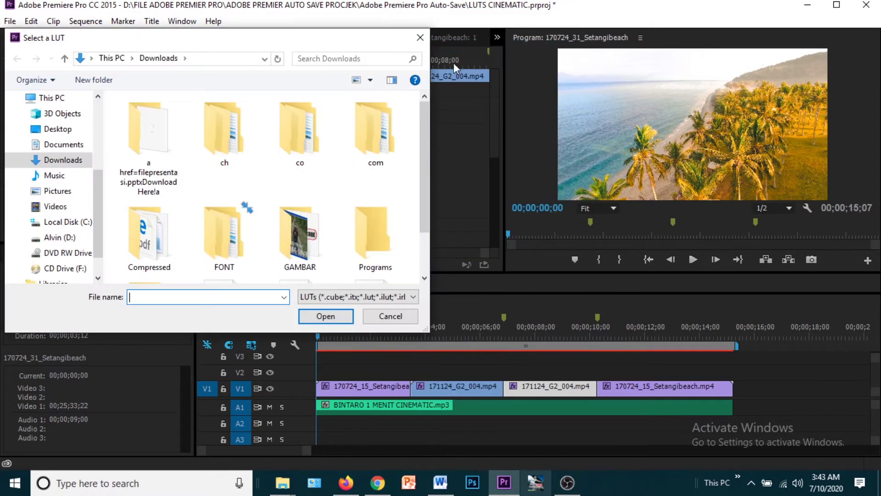
scroll(423, 164, down, 2)
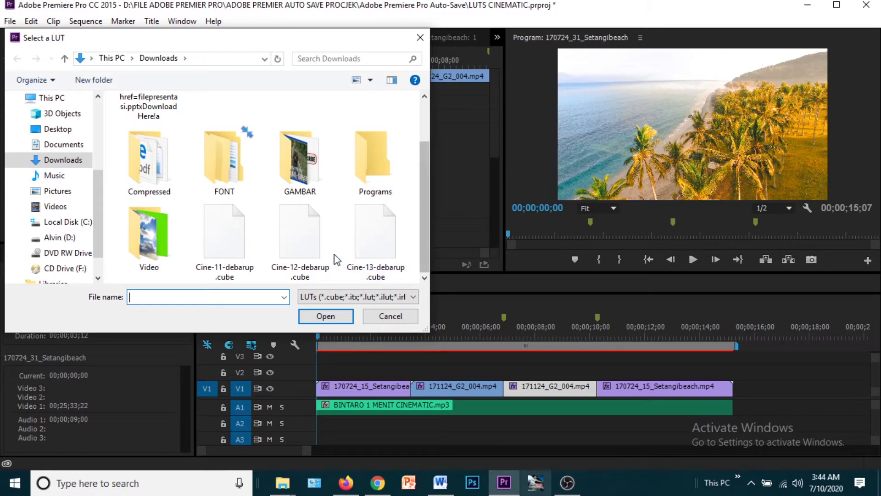
click(301, 239)
click(326, 316)
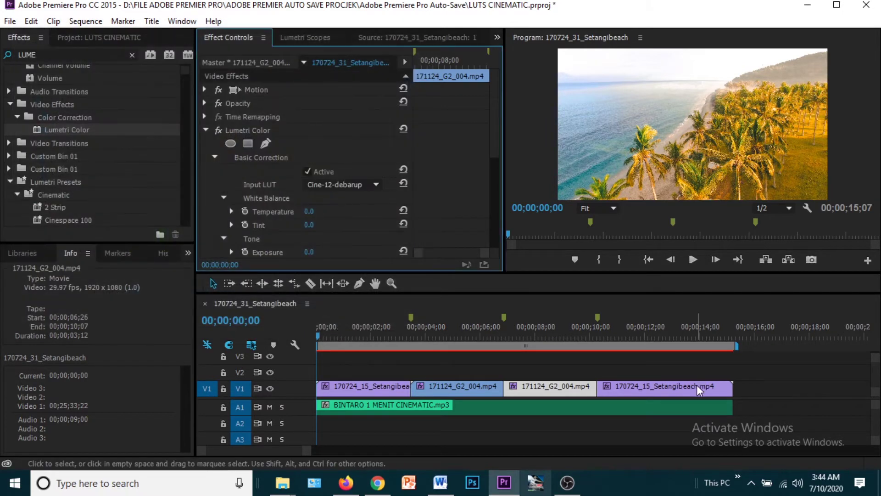
Step: Set the last clip's Lumetri input LUT to Cine-13-debarup.cube and move the playhead to 05;17
click(696, 386)
click(209, 155)
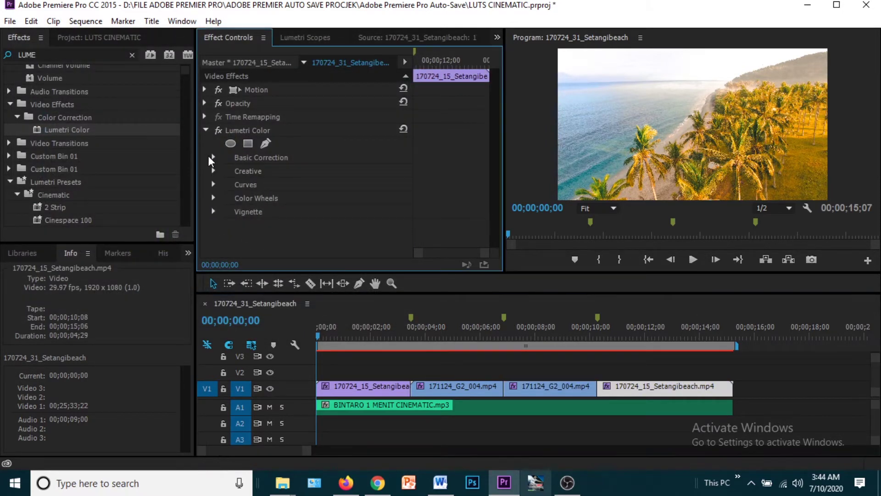
click(210, 157)
click(370, 184)
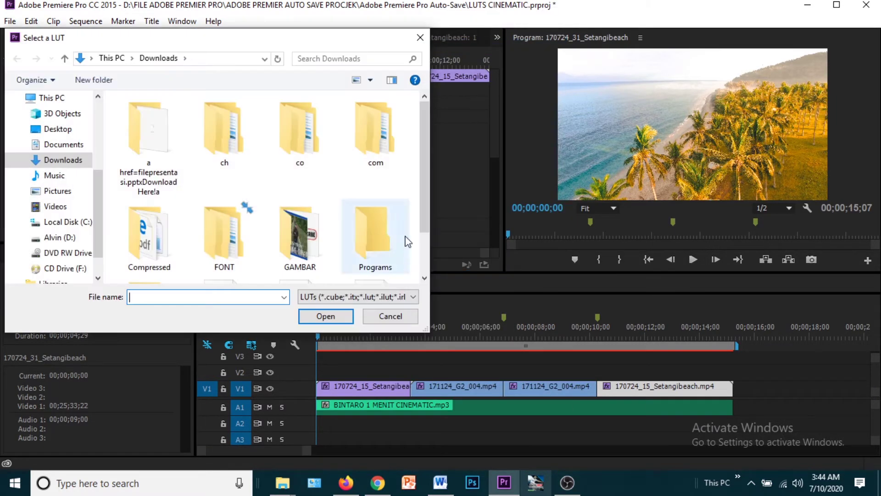
scroll(426, 251, down, 2)
click(387, 274)
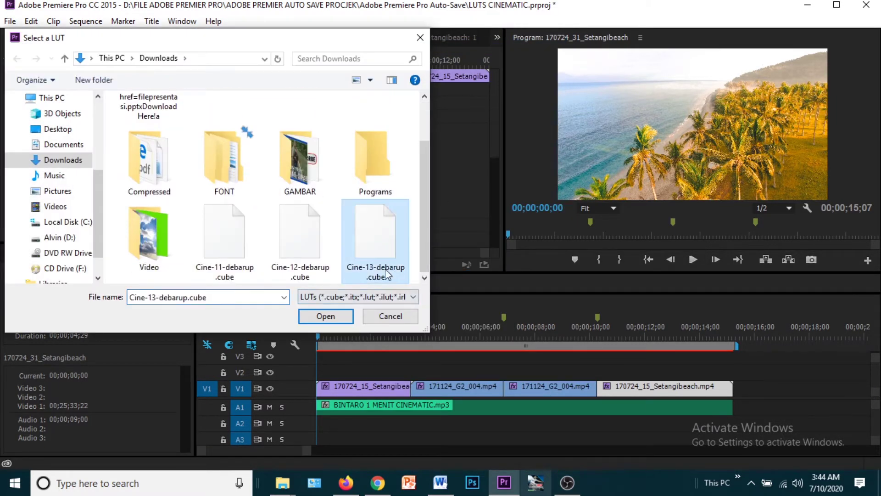
click(325, 316)
click(549, 337)
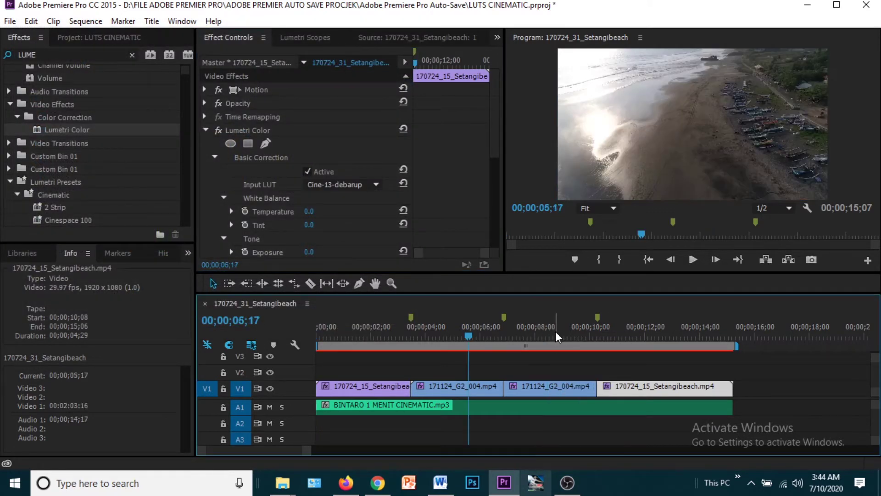
Step: Render the work-area previews and play back the LUT-graded sequence
key(Return)
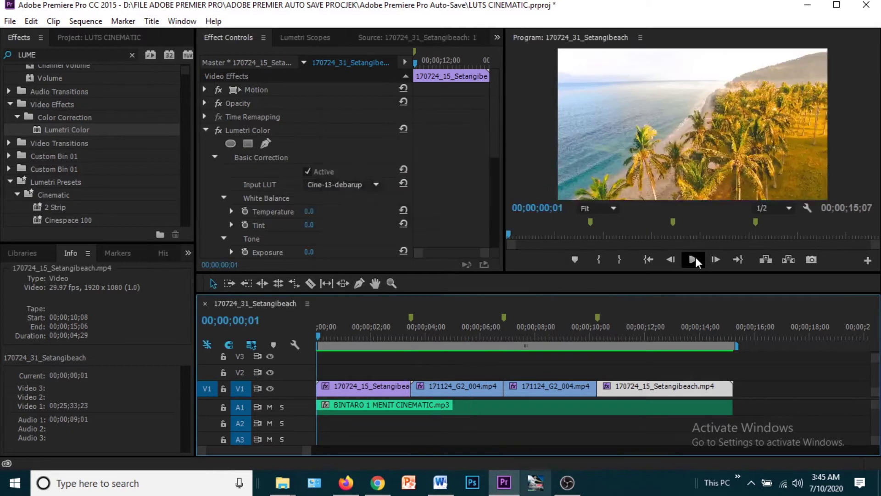
click(693, 260)
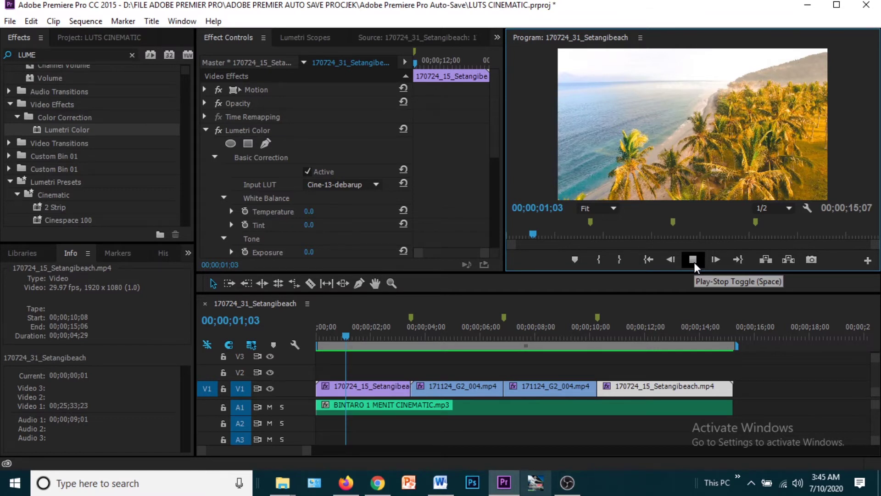
Step: Switch the last clip's Lumetri Basic Correction off and back on, then return the playhead to the start
click(307, 171)
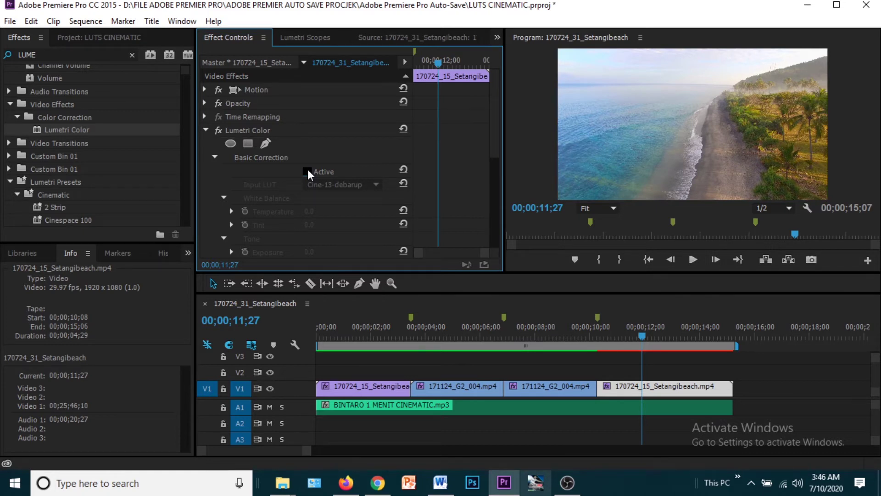
click(306, 171)
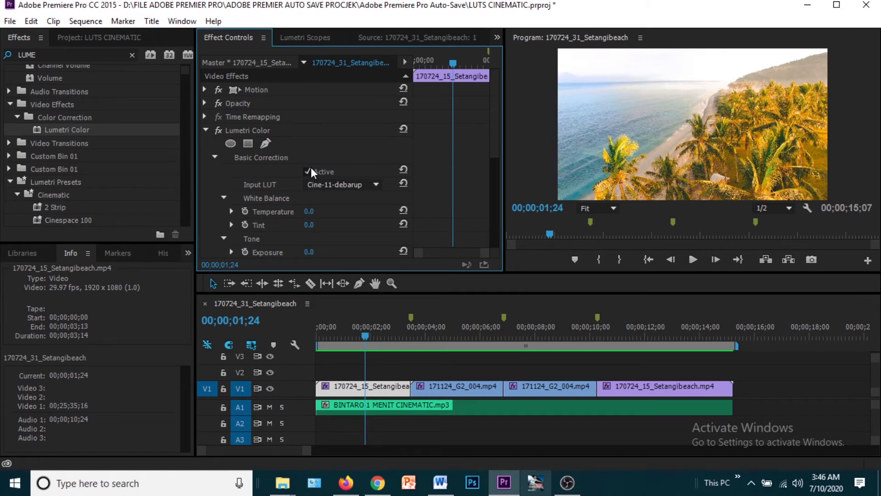
key(Home)
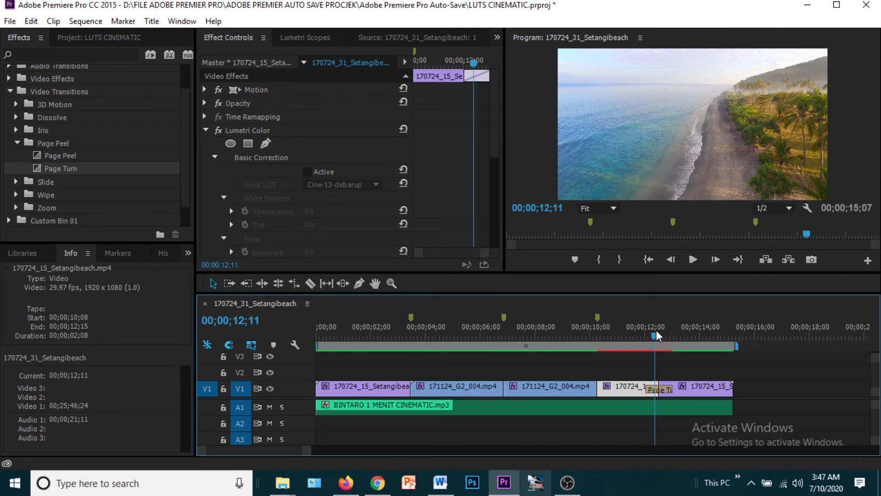
Step: Render the finished sequence and play it back from the golden palm-beach opening
key(Return)
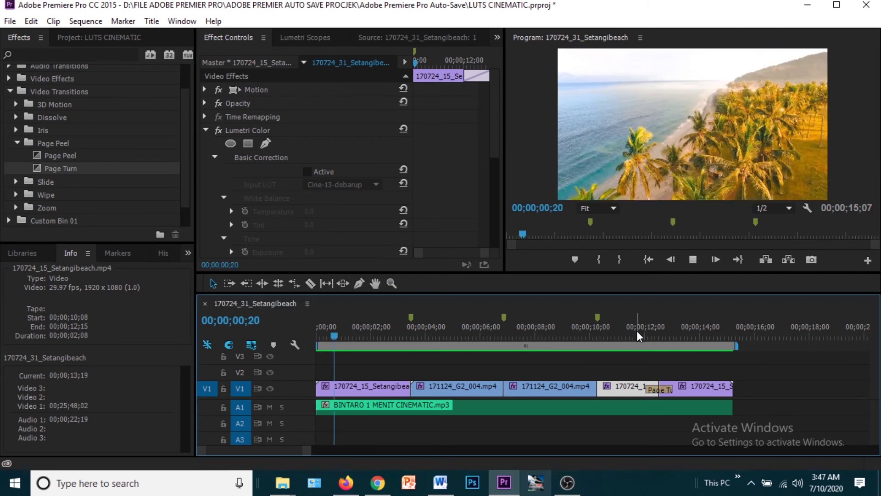